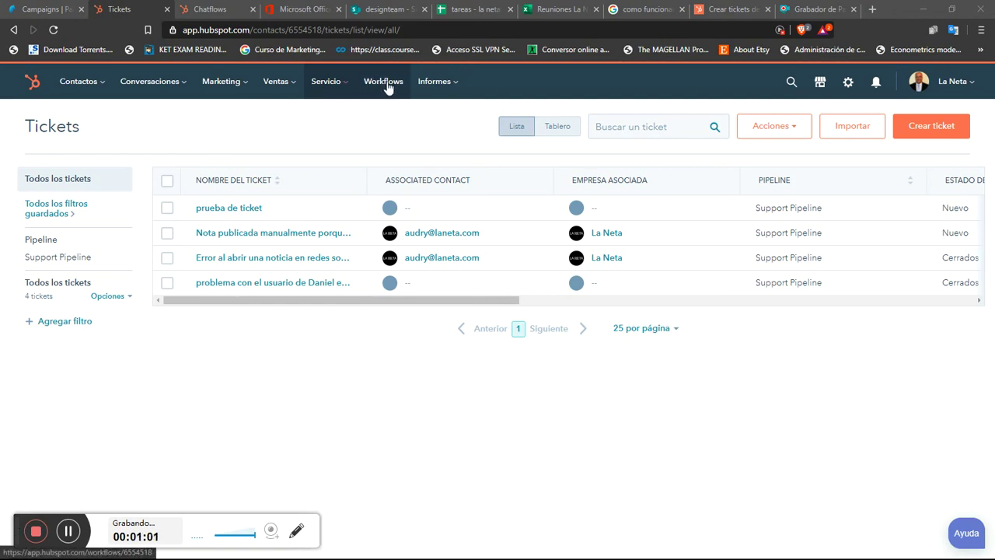
Step: Open the Crear ticket side panel from the Tickets page, with Support Pipeline and New status prefilled
{"action": "left_click", "coordinate": [345, 87]}
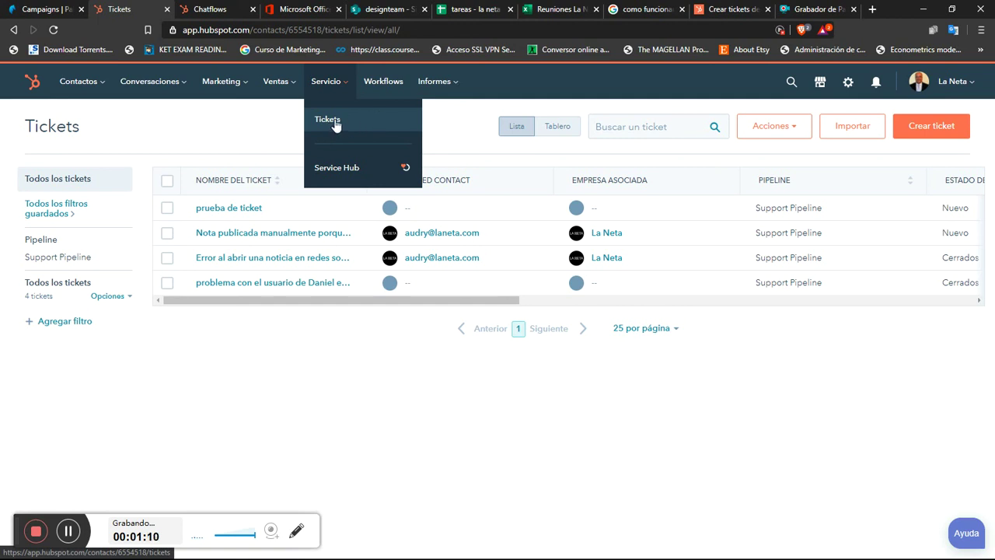
{"action": "left_click", "coordinate": [734, 385]}
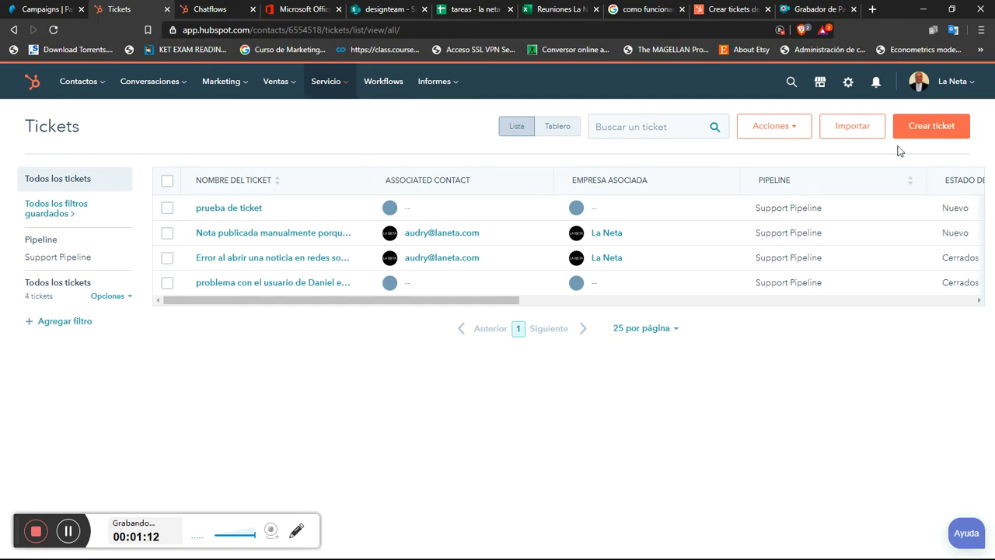
{"action": "left_click", "coordinate": [942, 132]}
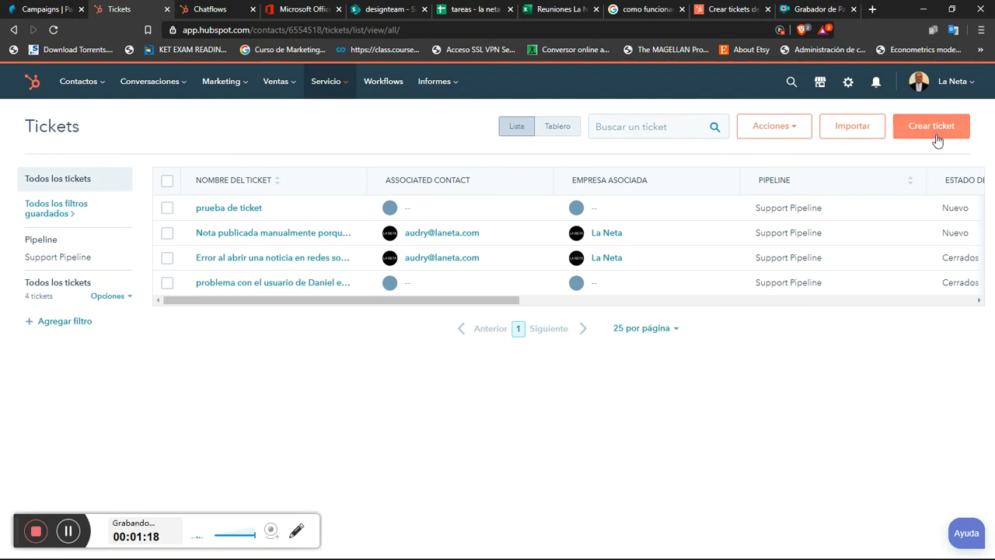
{"action": "left_click", "coordinate": [938, 137]}
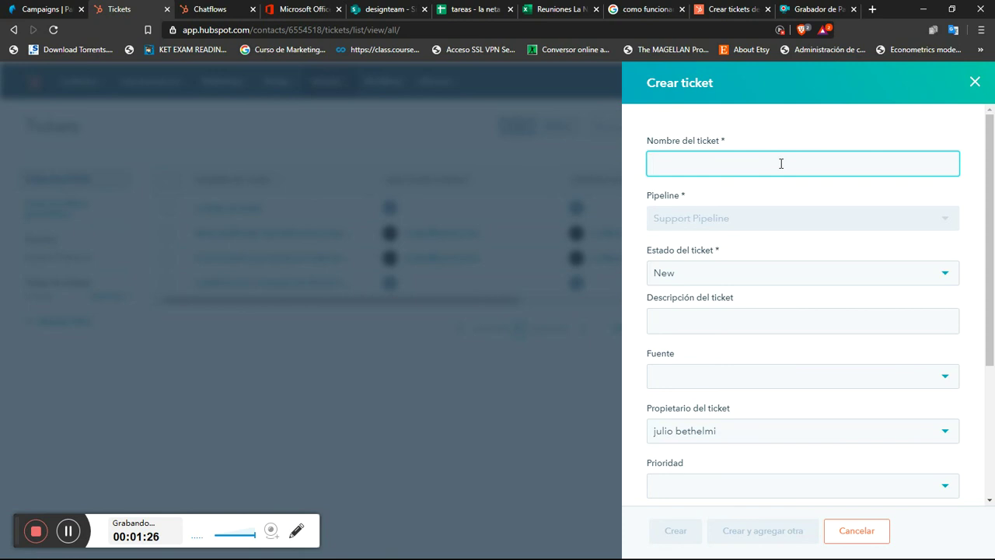
Step: Name the ticket 'creacion de perfil en paladin', correcting the 'paldin' typo
{"action": "type", "text": "creacion"}
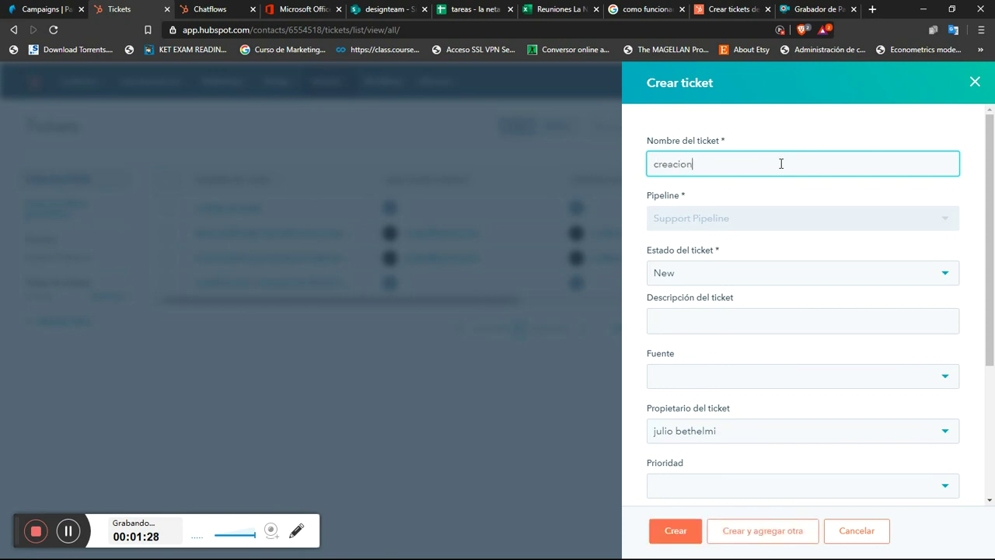
{"action": "type", "text": " de perfil e"}
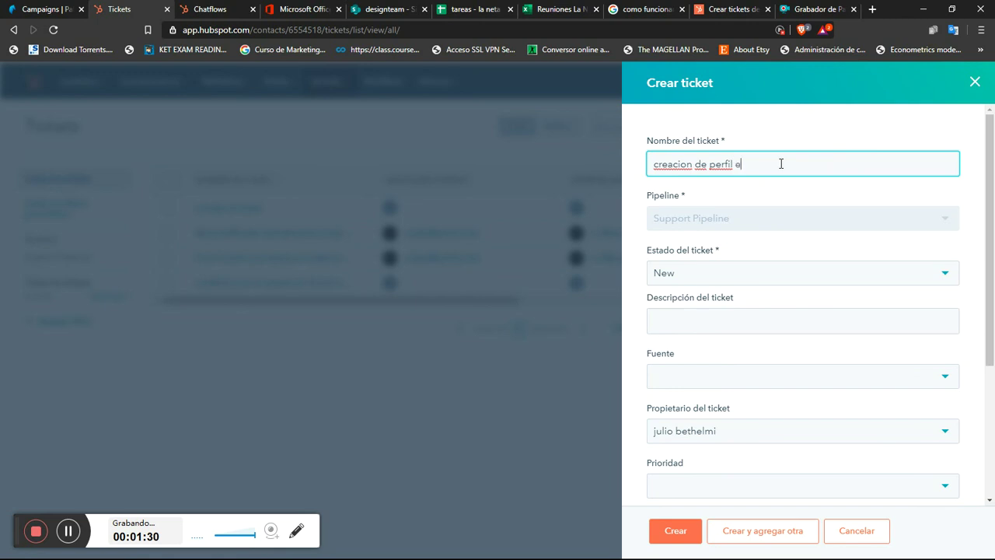
{"action": "type", "text": "n "}
{"action": "type", "text": "paldin"}
{"action": "key", "text": "BackSpace"}
{"action": "key", "text": "BackSpace"}
{"action": "key", "text": "BackSpace"}
{"action": "type", "text": "adin"}
{"action": "left_click", "coordinate": [751, 319]}
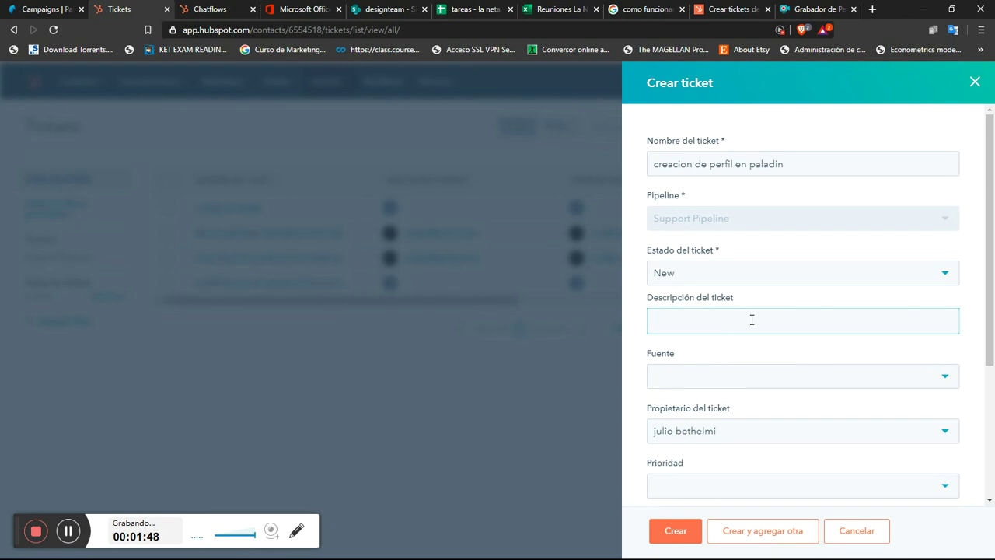
Step: Write a description explaining the new influencer profile's social networks and IG account couldn't be linked to paladin
{"action": "type", "text": "no he podido asociar las redes"}
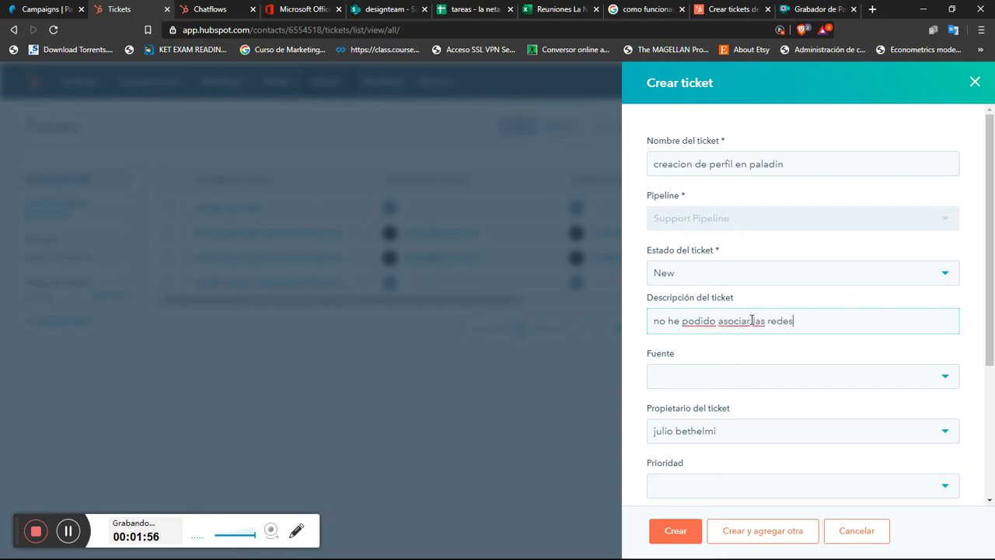
{"action": "type", "text": " sociales de un nue"}
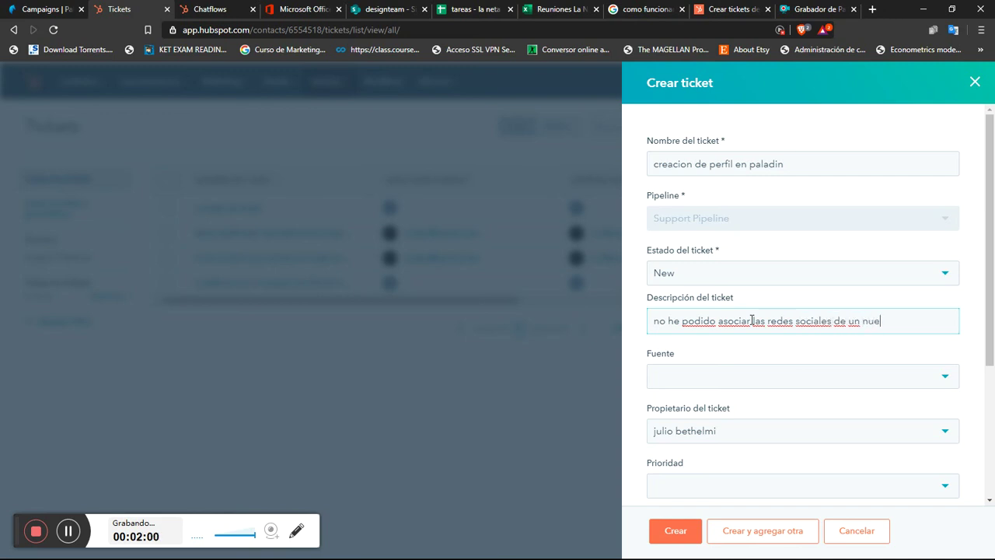
{"action": "type", "text": "vo perfil a paladi"}
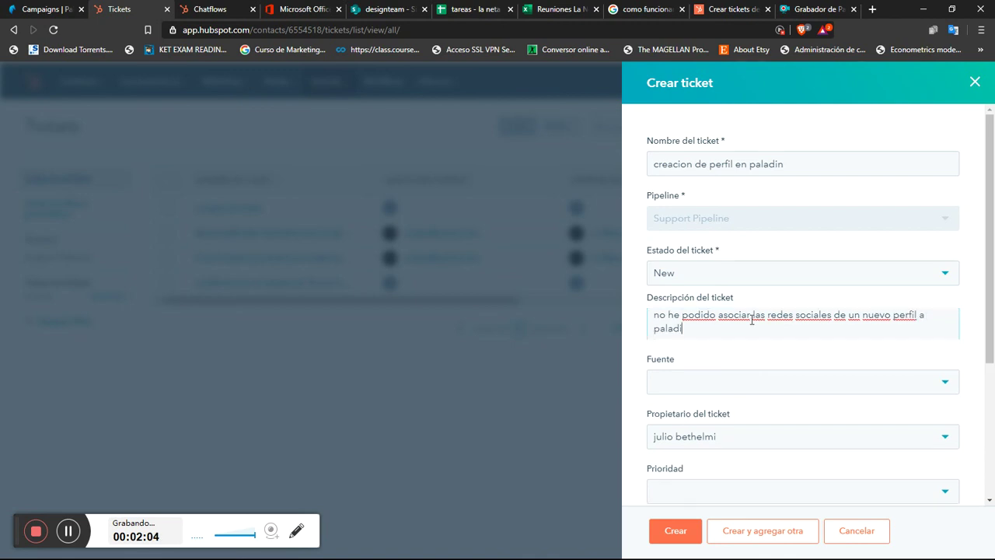
{"action": "type", "text": "n de"}
{"action": "key", "text": "BackSpace"}
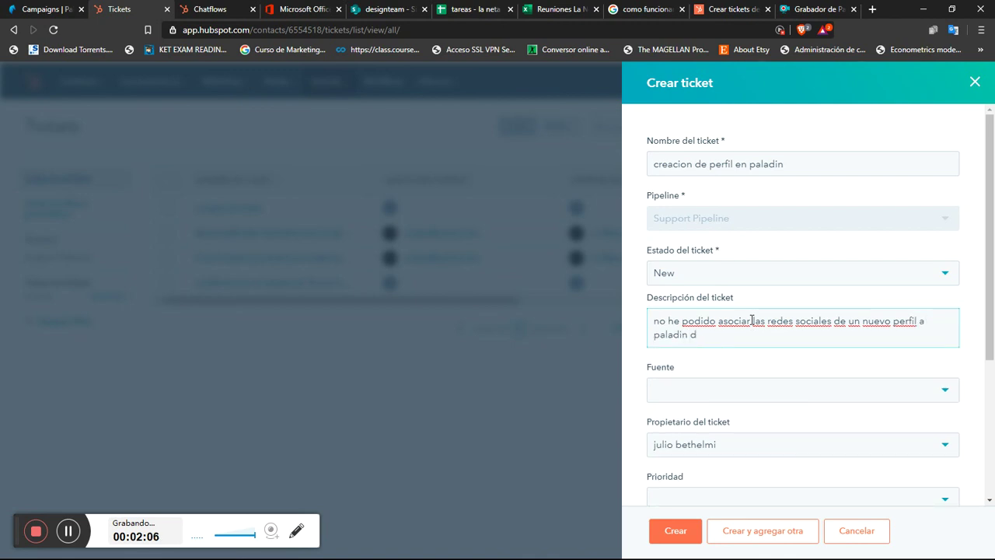
{"action": "type", "text": "el influencer tal, en s"}
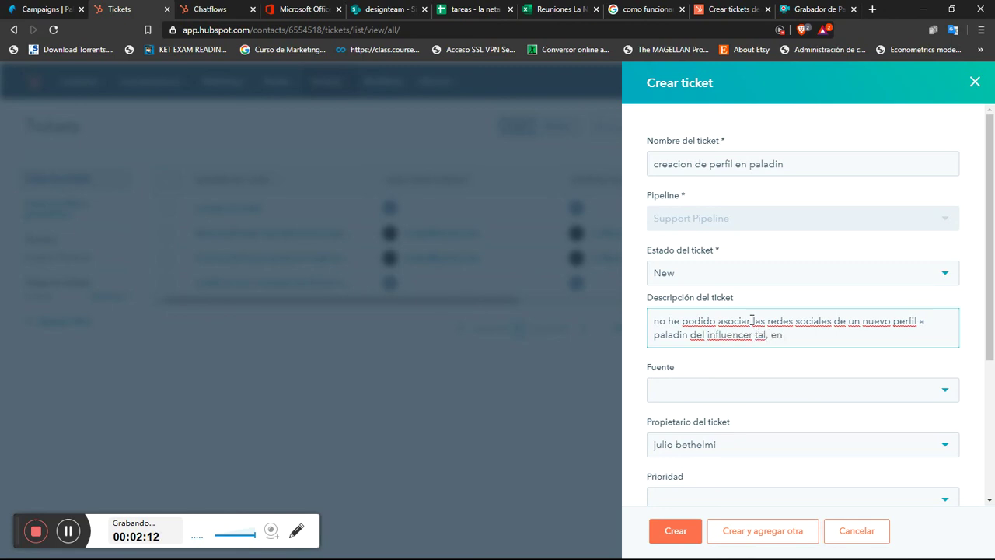
{"action": "key", "text": "BackSpace"}
{"action": "key", "text": "BackSpace"}
{"action": "type", "text": "con su cuenta de IG "}
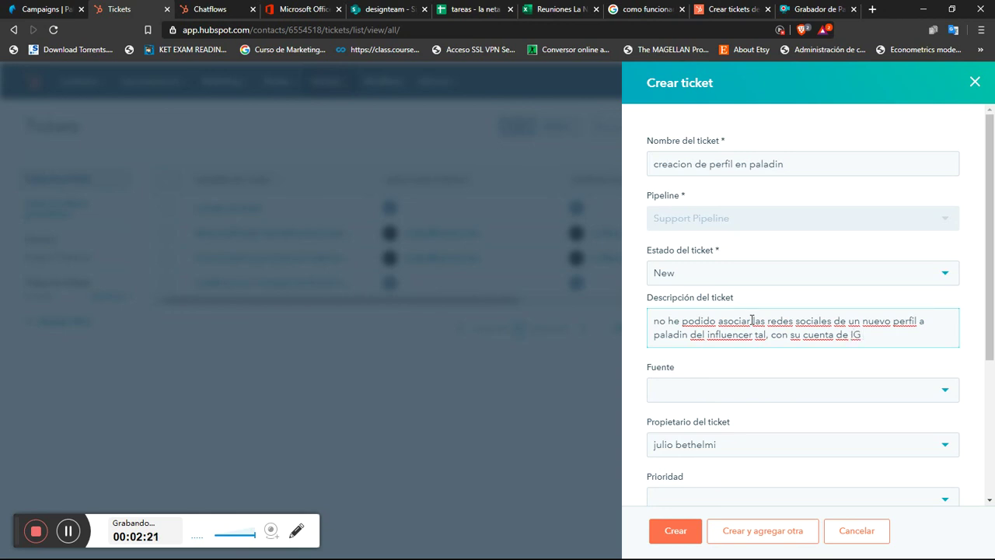
{"action": "type", "text": "tal"}
Step: Set the ticket source to Correo and leave the existing ticket owner unchanged
{"action": "left_click", "coordinate": [773, 393]}
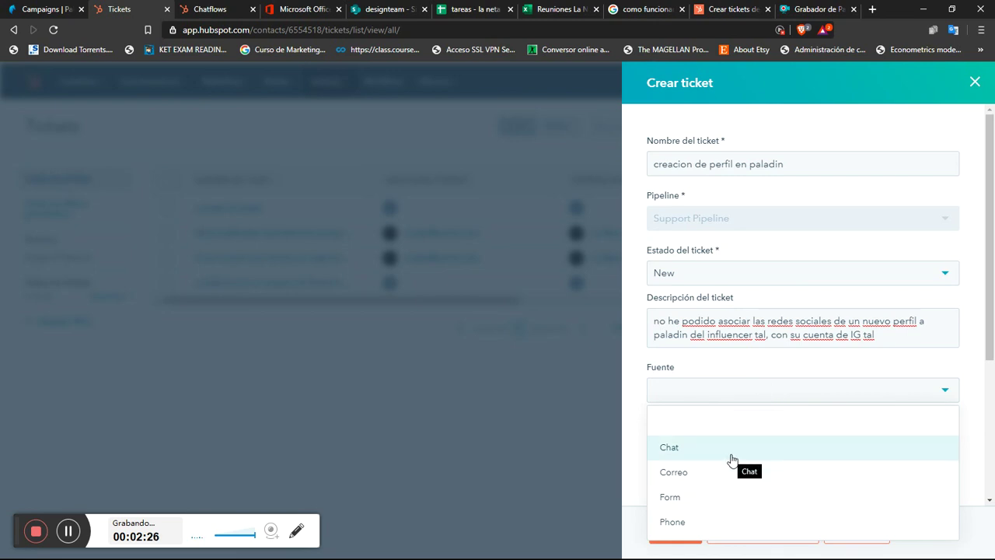
{"action": "left_click", "coordinate": [722, 472]}
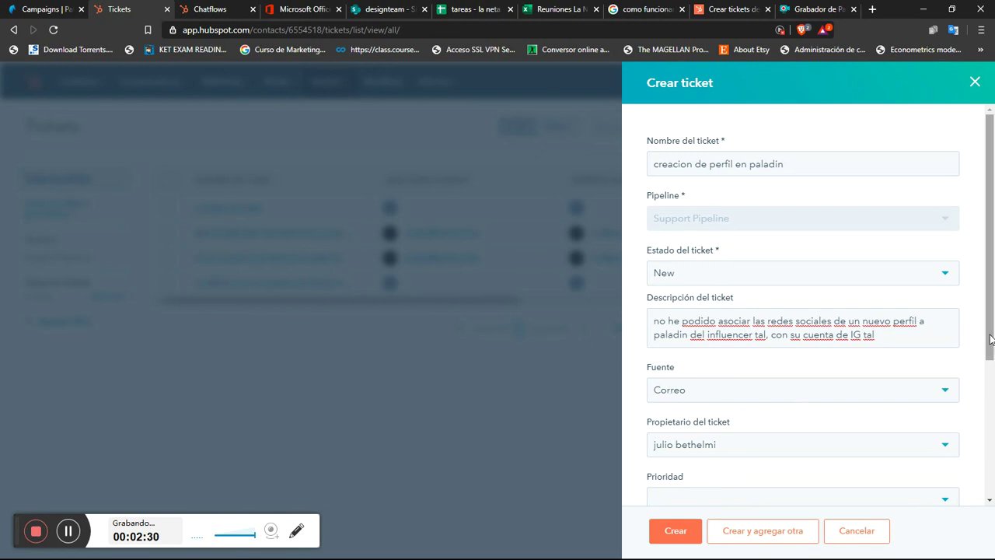
{"action": "left_click_drag", "start_coordinate": [984, 332], "coordinate": [992, 422]}
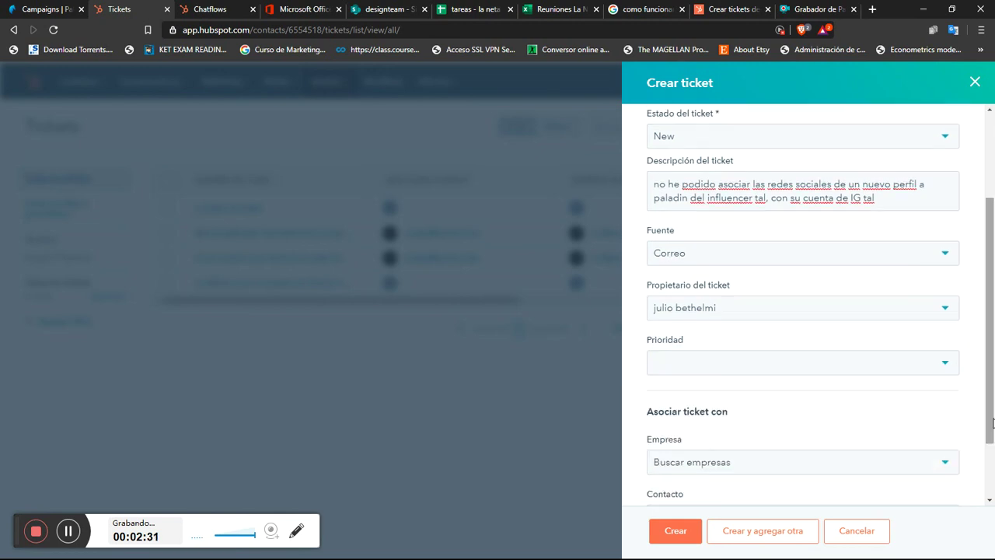
{"action": "left_click", "coordinate": [853, 313]}
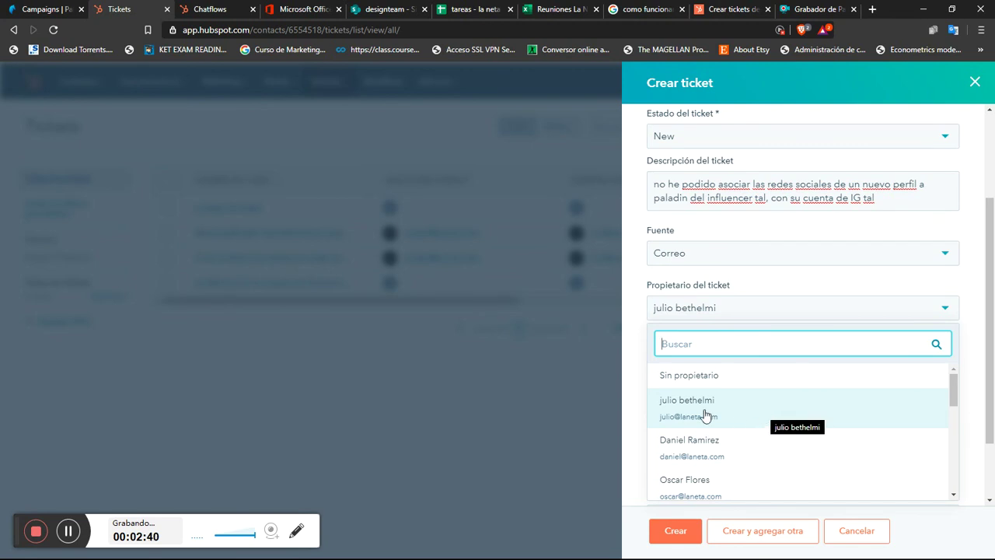
{"action": "left_click", "coordinate": [824, 273]}
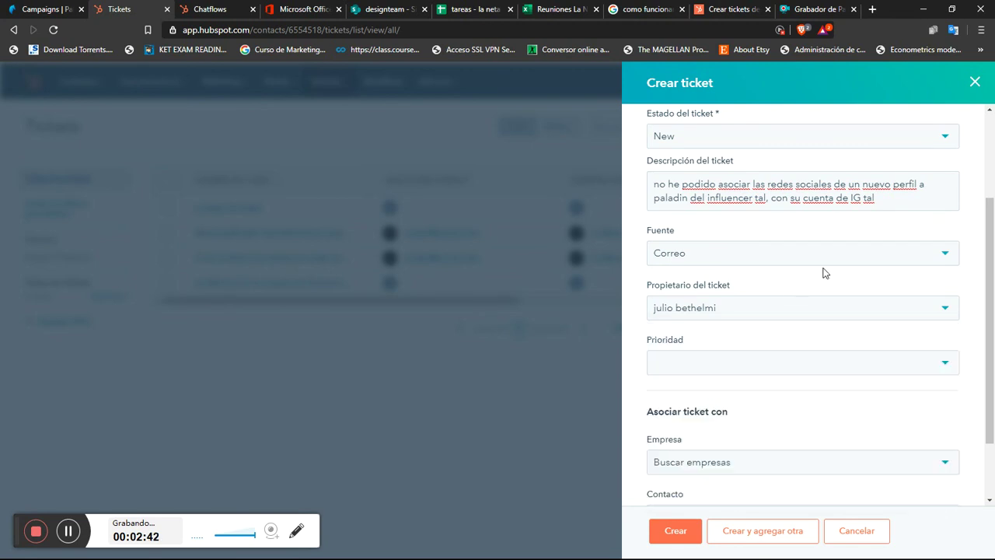
{"action": "left_click", "coordinate": [873, 314]}
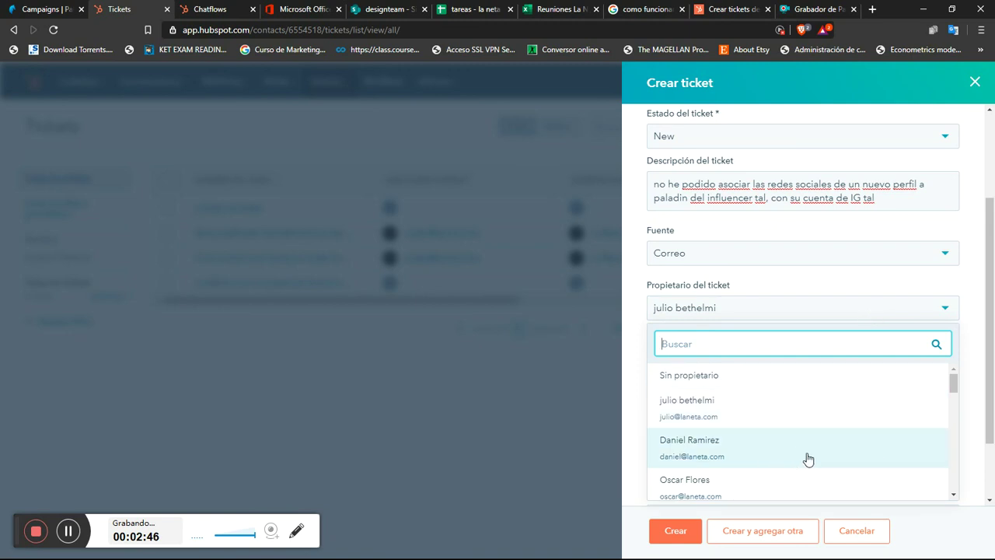
{"action": "left_click_drag", "start_coordinate": [952, 381], "coordinate": [950, 468]}
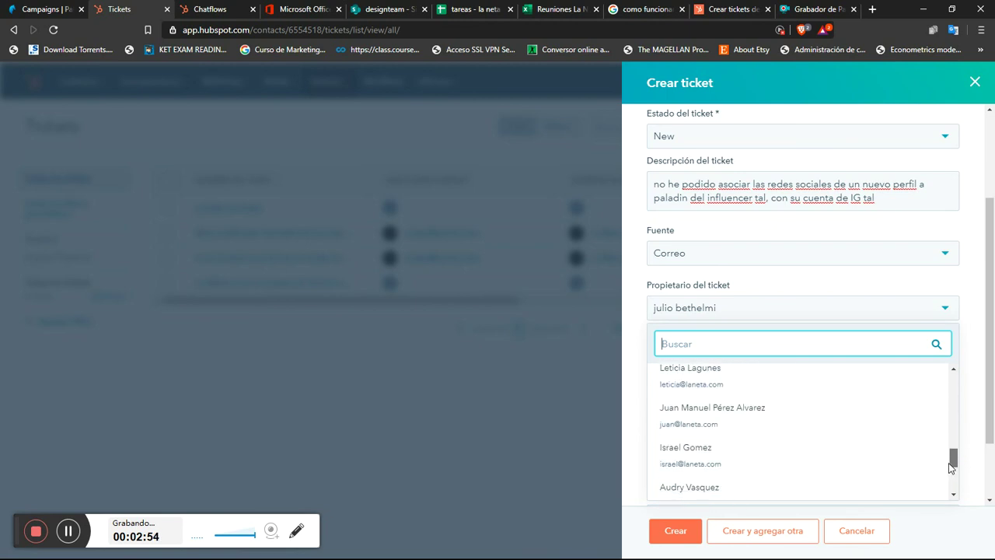
{"action": "left_click", "coordinate": [821, 290]}
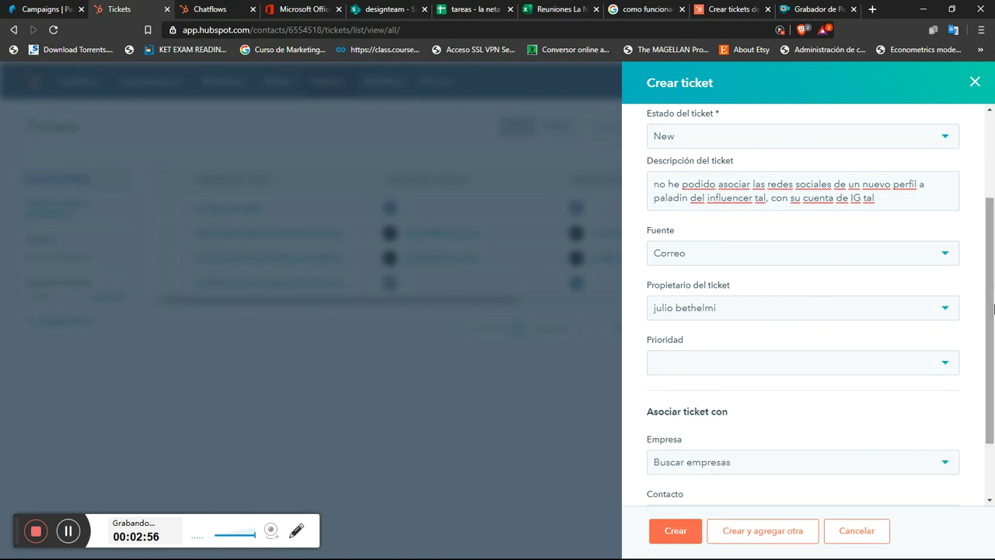
{"action": "left_click_drag", "start_coordinate": [993, 311], "coordinate": [993, 355]}
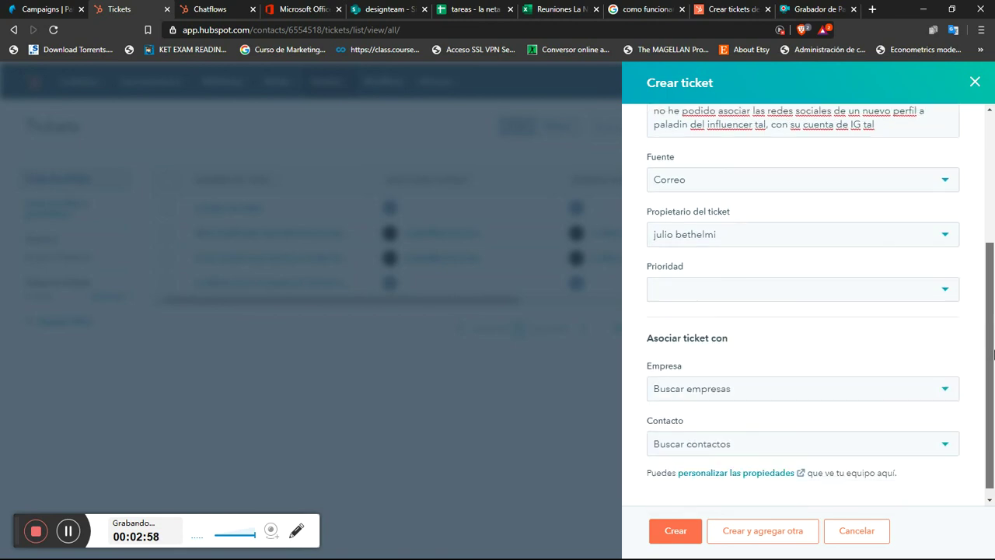
Step: Set the ticket priority to Bajo
{"action": "left_click", "coordinate": [910, 289]}
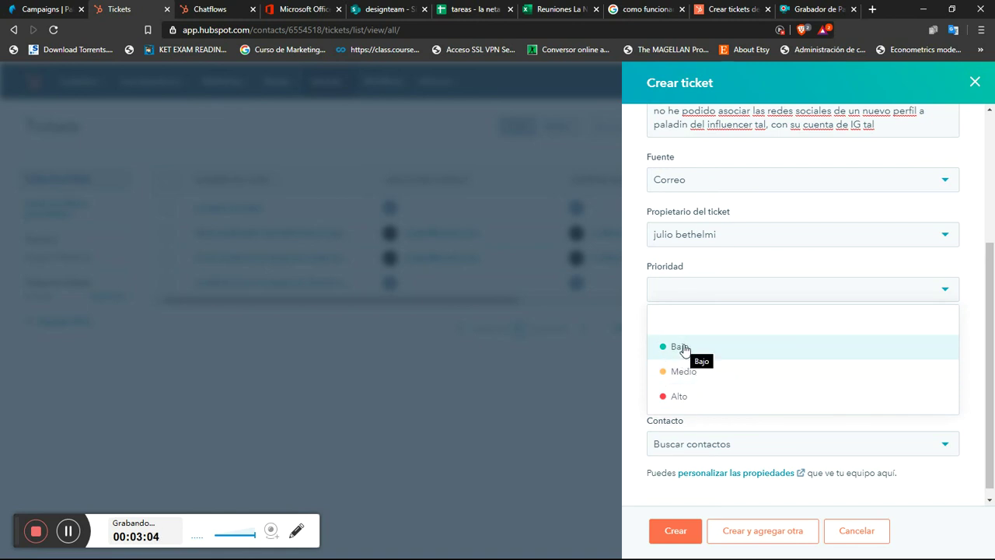
{"action": "left_click", "coordinate": [771, 268]}
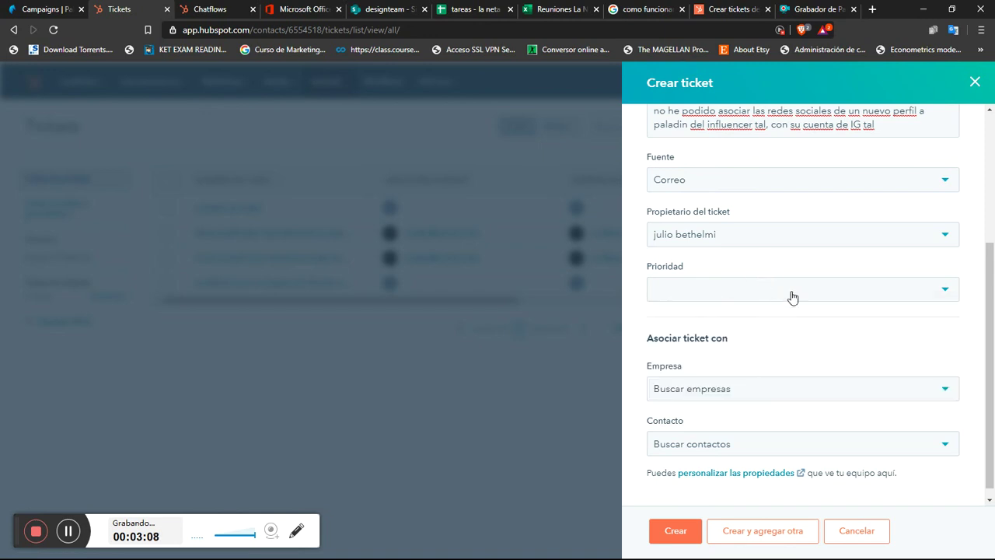
{"action": "left_click", "coordinate": [792, 297]}
{"action": "left_click", "coordinate": [754, 352]}
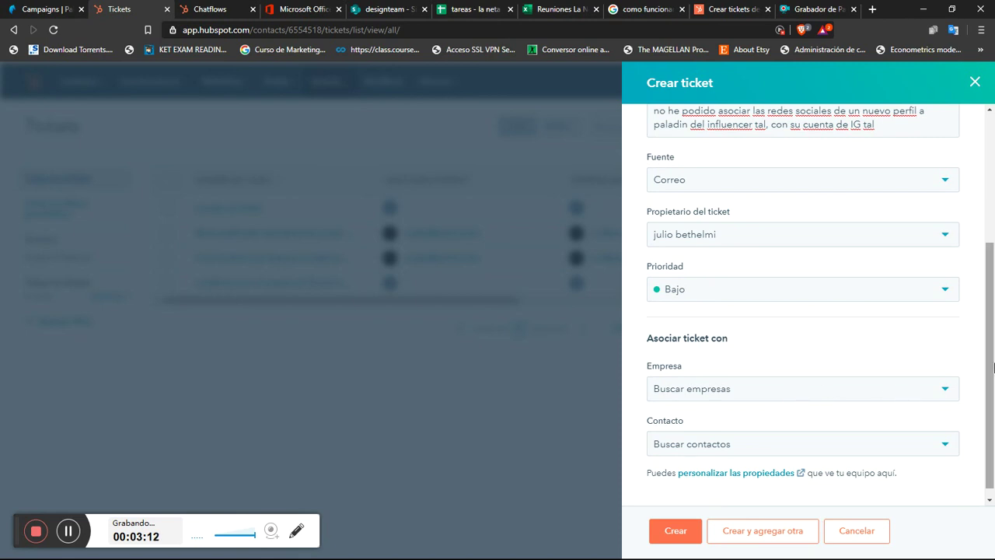
{"action": "scroll", "coordinate": [994, 367], "scroll_direction": "down", "scroll_amount": 1}
Step: Associate the ticket with company La Neta (laneta.com), keeping its activity timeline included
{"action": "left_click", "coordinate": [786, 380]}
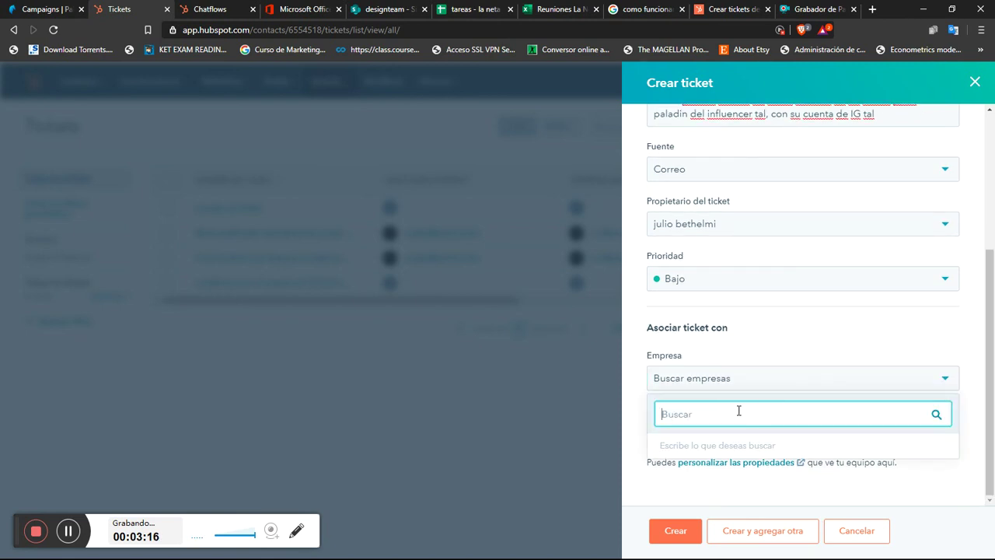
{"action": "type", "text": "laneta"}
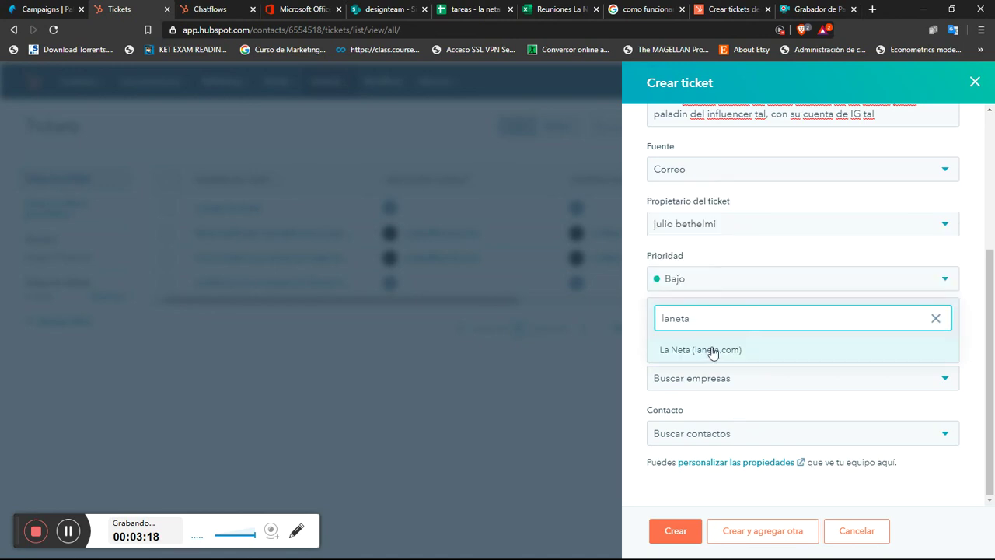
{"action": "left_click", "coordinate": [712, 350]}
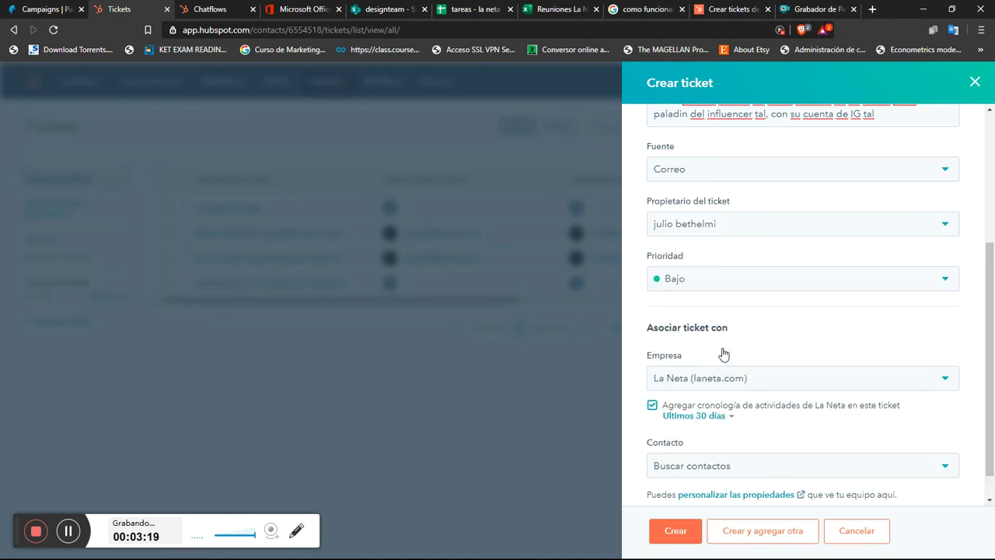
{"action": "left_click", "coordinate": [853, 388]}
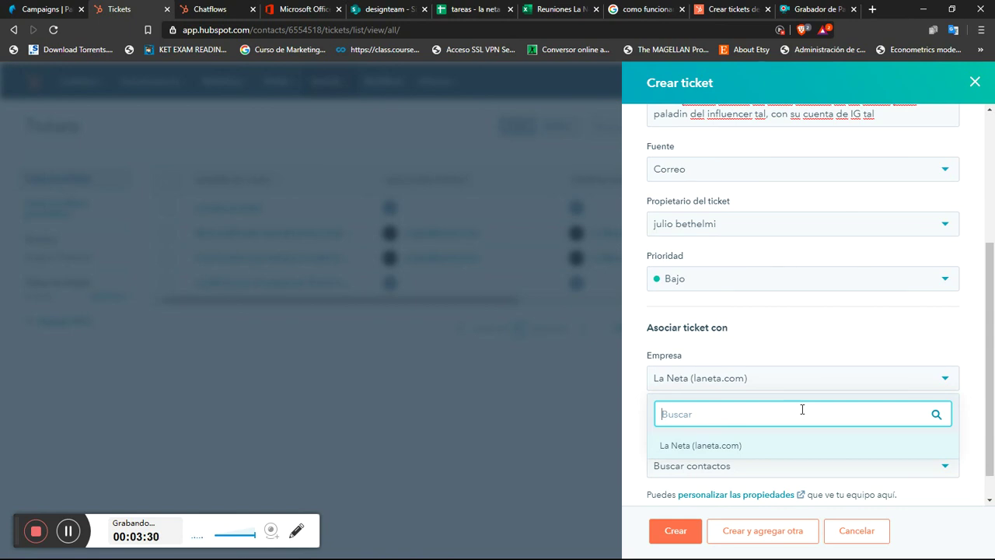
{"action": "left_click", "coordinate": [795, 345]}
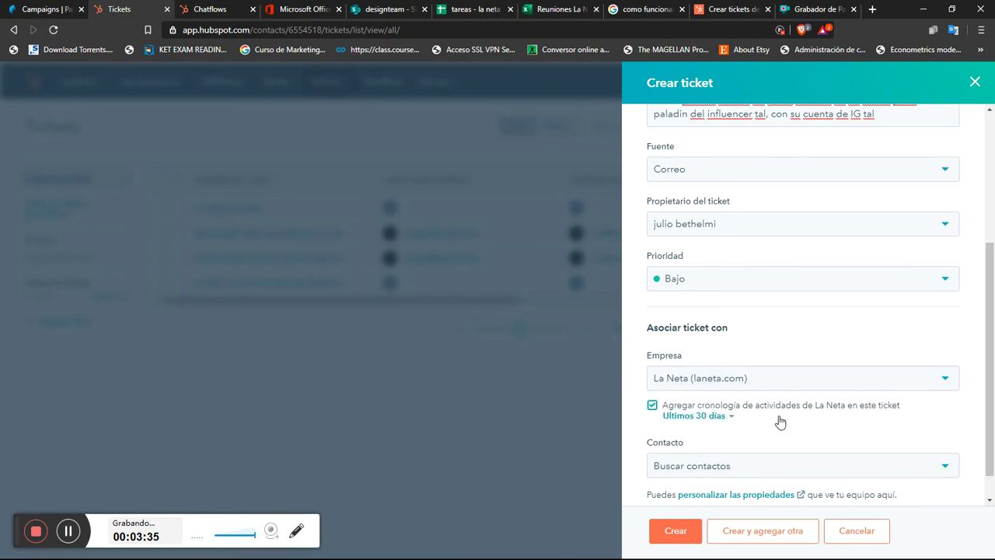
{"action": "scroll", "coordinate": [993, 426], "scroll_direction": "down", "scroll_amount": 1}
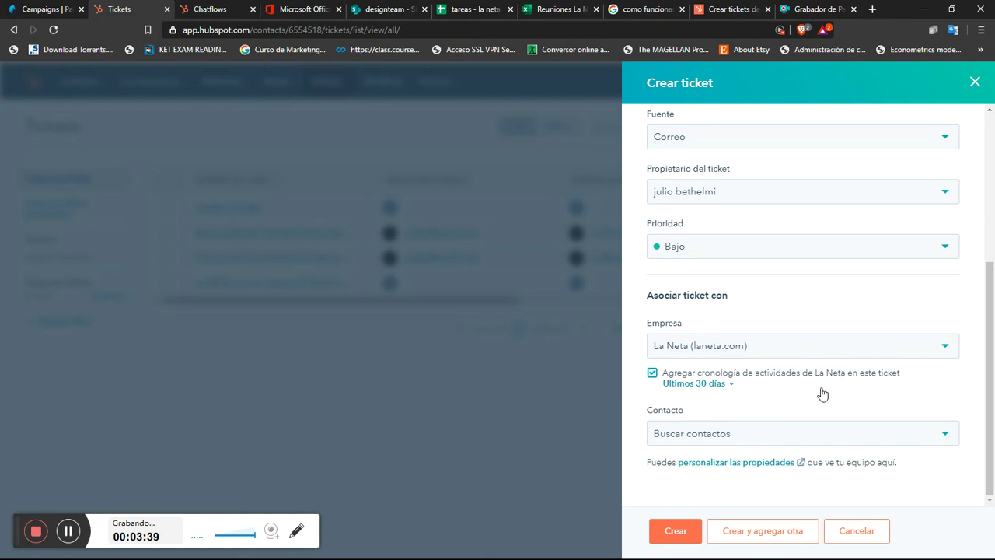
{"action": "left_click", "coordinate": [709, 437]}
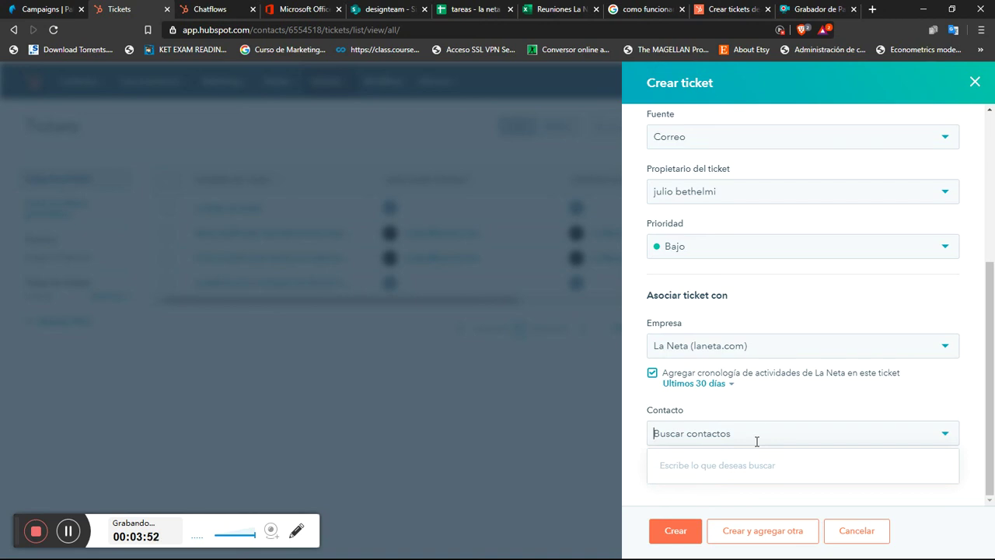
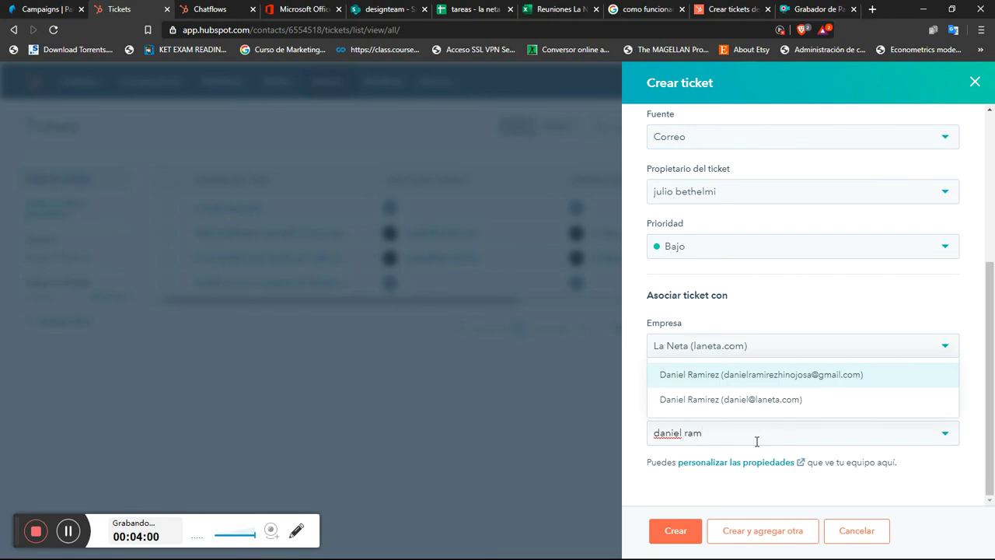
{"action": "left_click", "coordinate": [768, 401]}
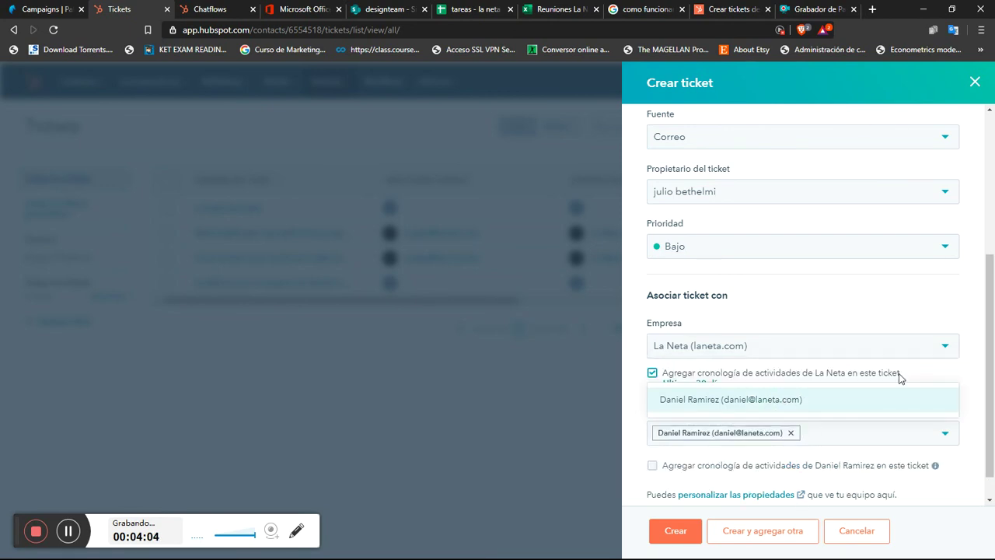
{"action": "scroll", "coordinate": [993, 377], "scroll_direction": "down", "scroll_amount": 1}
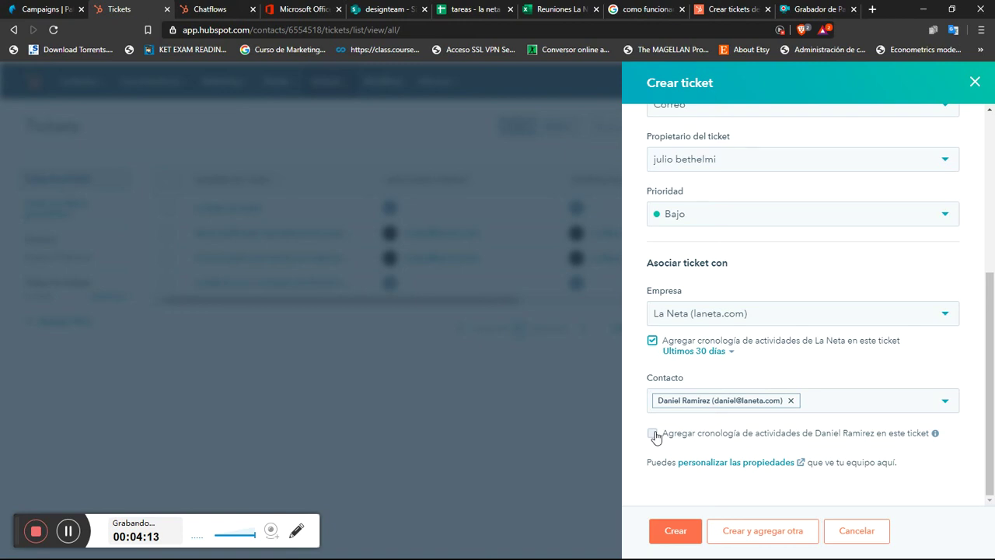
{"action": "left_click", "coordinate": [653, 434]}
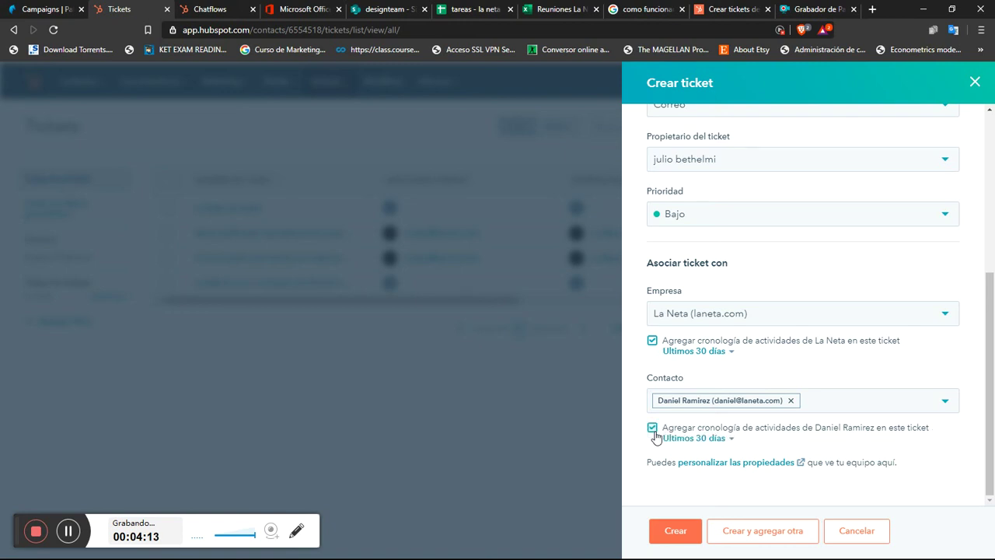
{"action": "left_click", "coordinate": [790, 401]}
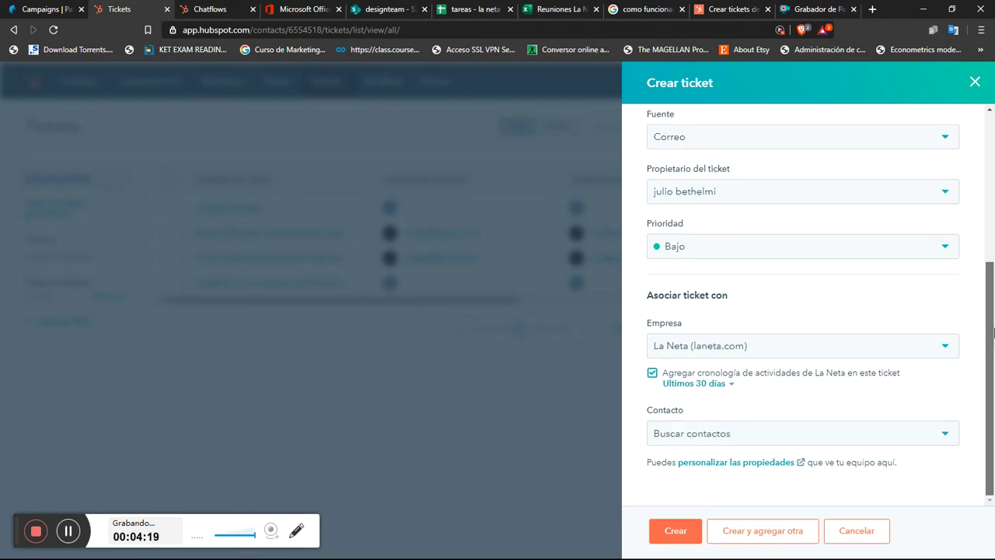
Step: Search for the contact by name and link the matching gmail entry to the ticket
{"action": "left_click", "coordinate": [755, 433]}
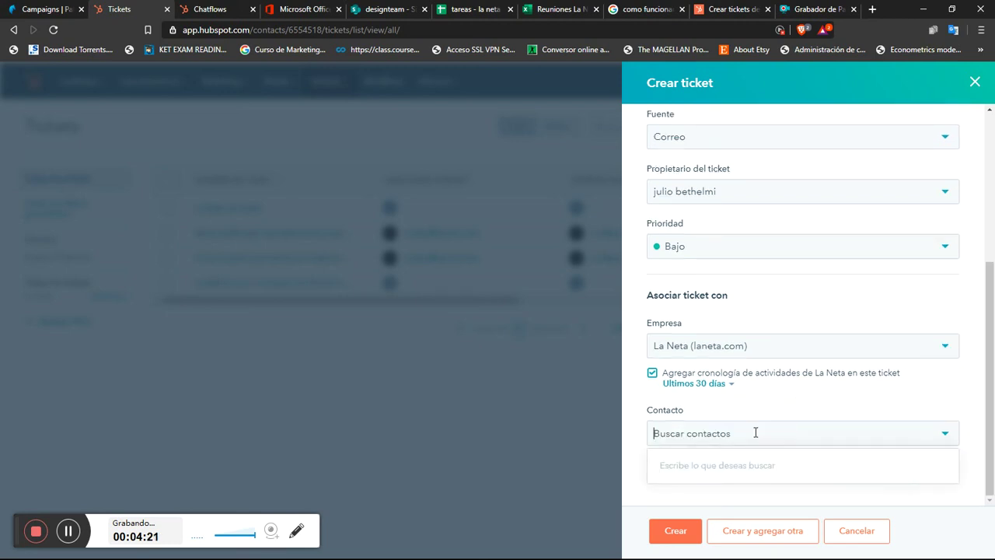
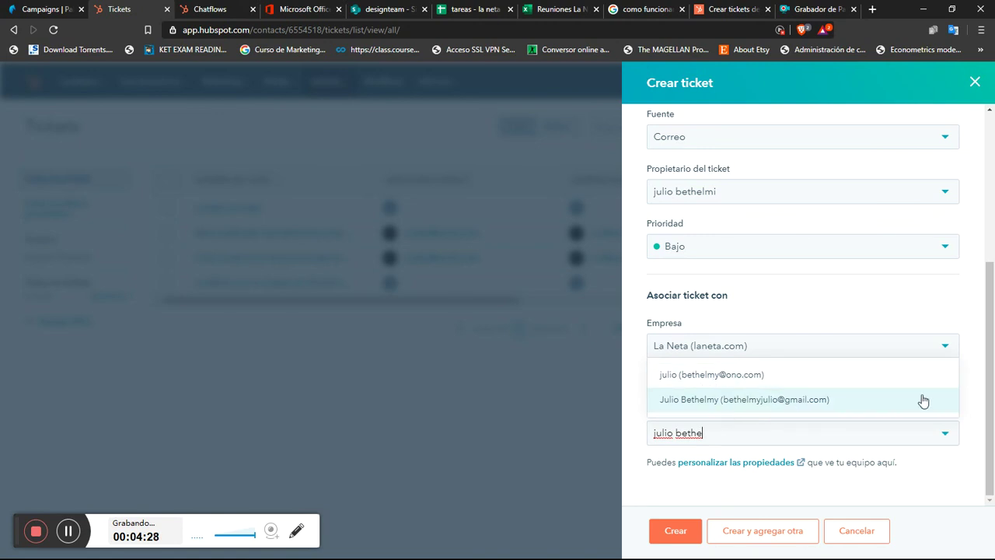
{"action": "left_click", "coordinate": [783, 404]}
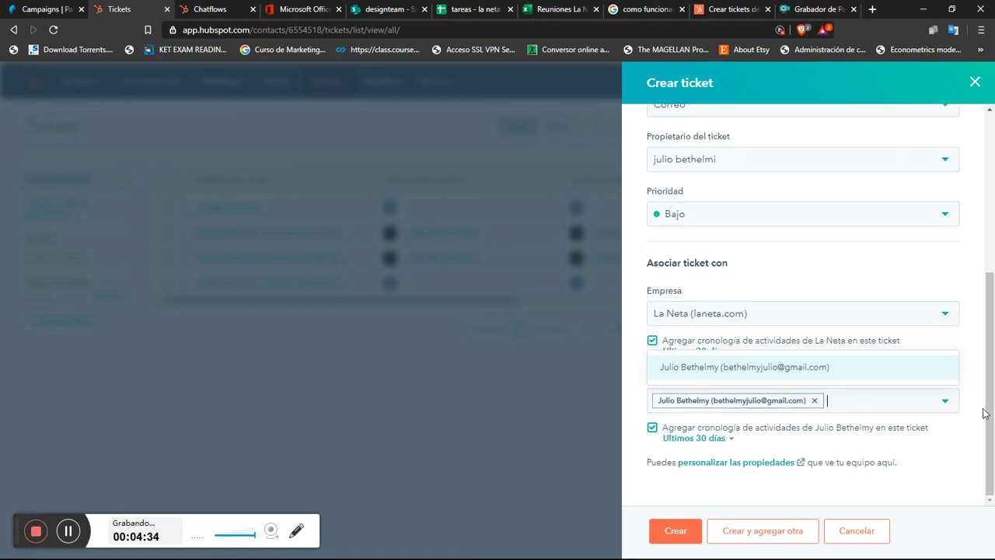
{"action": "scroll", "coordinate": [993, 406], "scroll_direction": "up", "scroll_amount": 1}
{"action": "scroll", "coordinate": [993, 406], "scroll_direction": "up", "scroll_amount": 1}
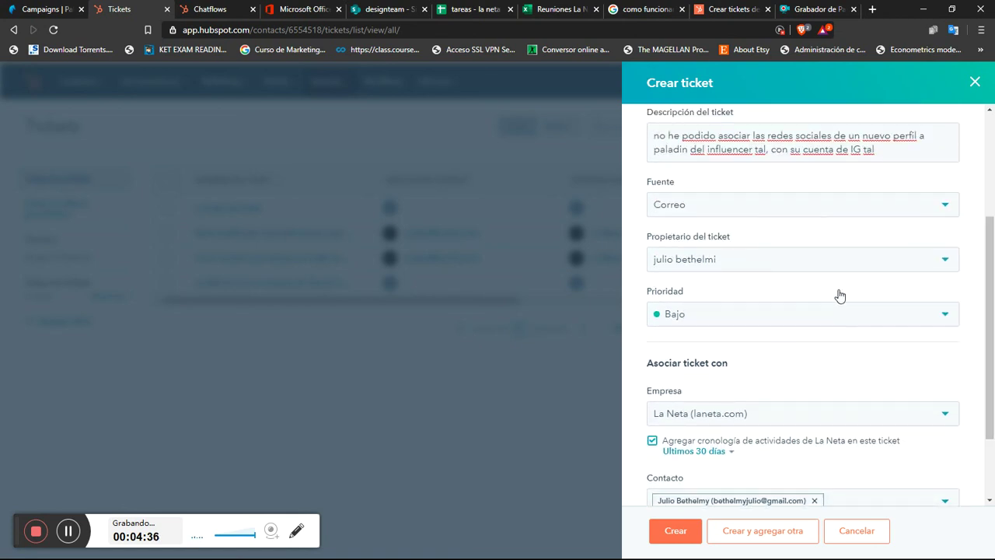
{"action": "left_click", "coordinate": [876, 262]}
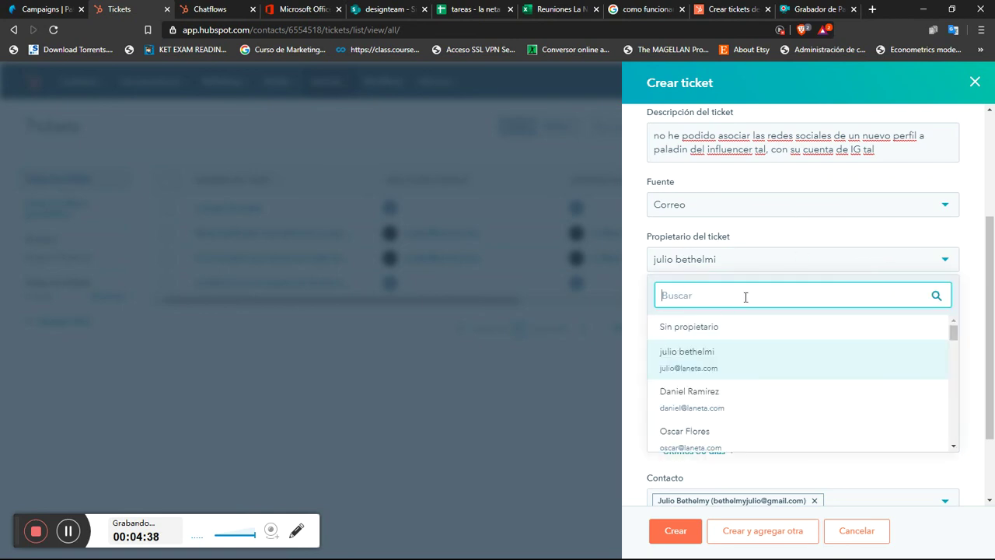
{"action": "left_click", "coordinate": [822, 235]}
{"action": "scroll", "coordinate": [993, 280], "scroll_direction": "down", "scroll_amount": 2}
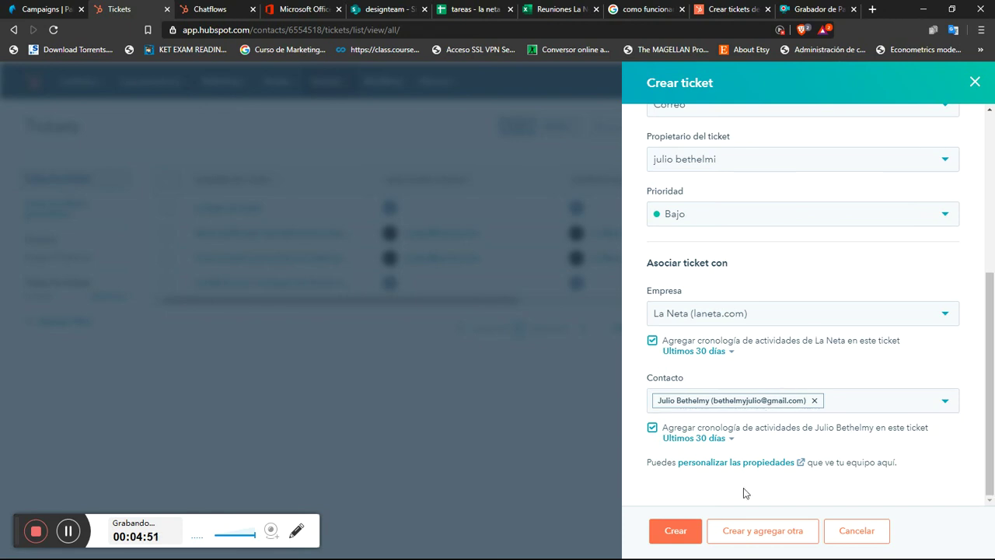
{"action": "left_click", "coordinate": [677, 531]}
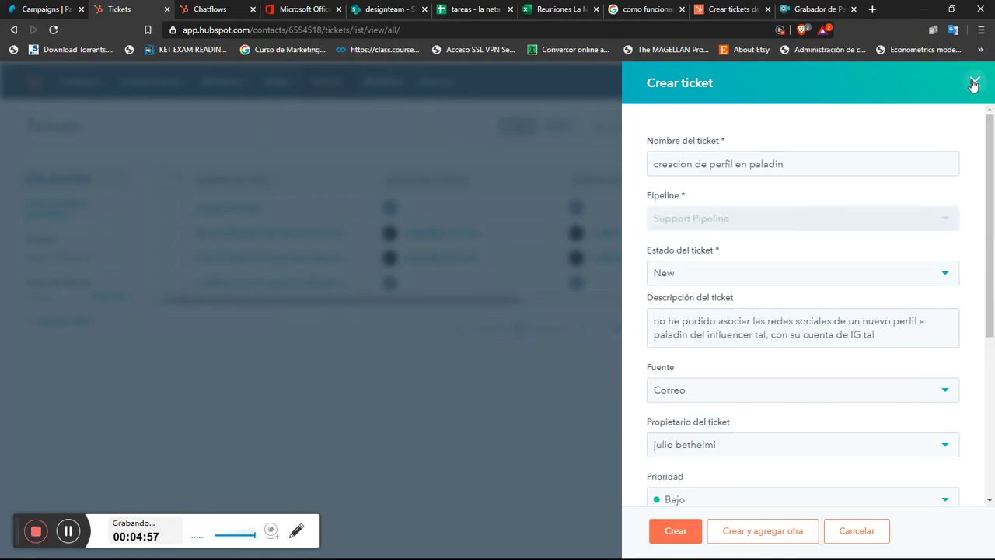
Step: Close the Crear ticket panel and scroll the four-ticket list sideways to review its columns
{"action": "left_click", "coordinate": [973, 84]}
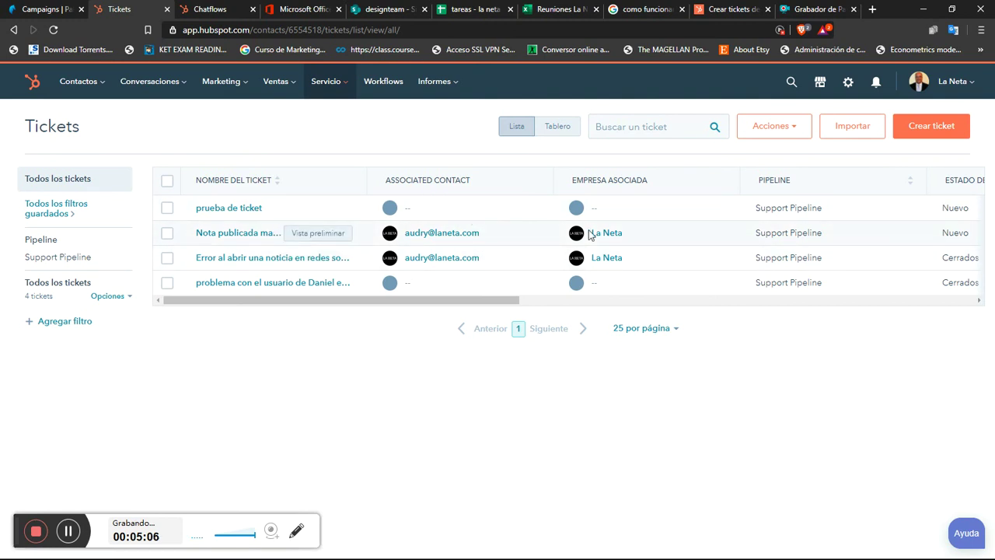
{"action": "left_click_drag", "start_coordinate": [503, 306], "coordinate": [629, 306]}
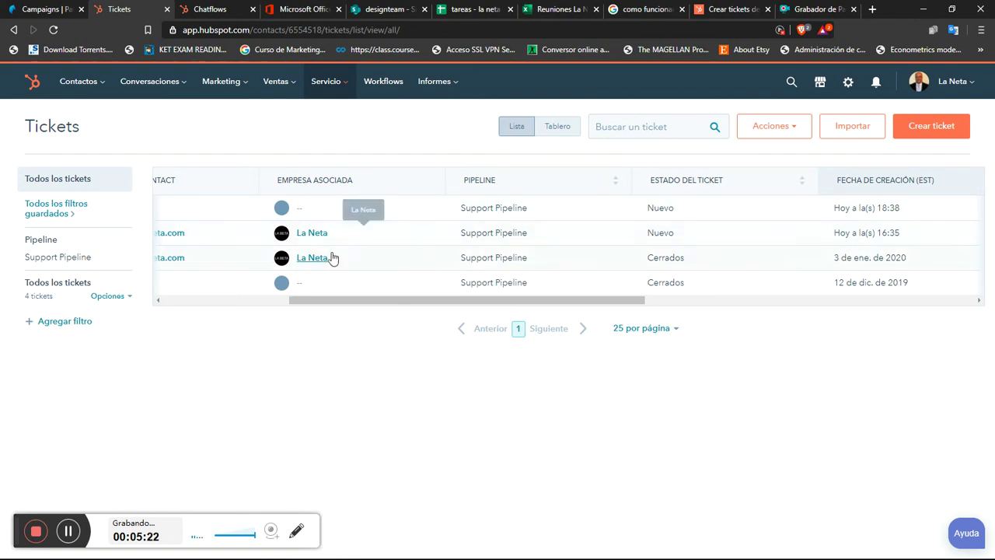
{"action": "left_click_drag", "start_coordinate": [546, 301], "coordinate": [863, 301]}
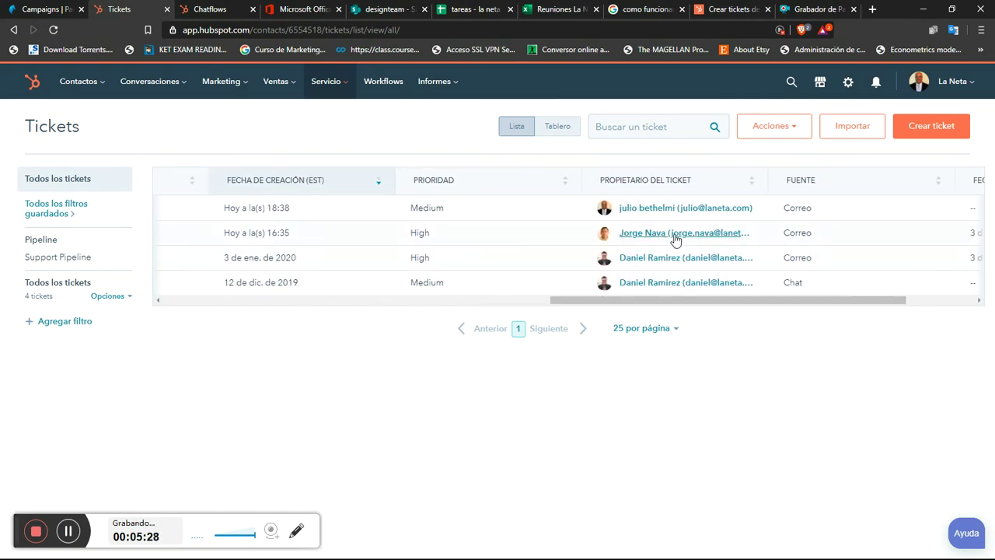
{"action": "left_click_drag", "start_coordinate": [710, 302], "coordinate": [340, 355]}
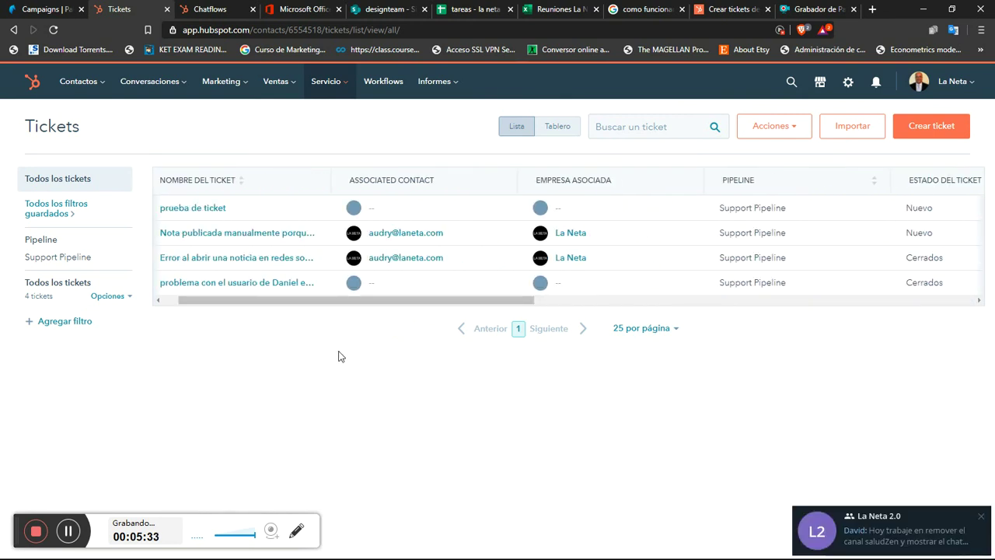
{"action": "left_click_drag", "start_coordinate": [408, 305], "coordinate": [241, 327]}
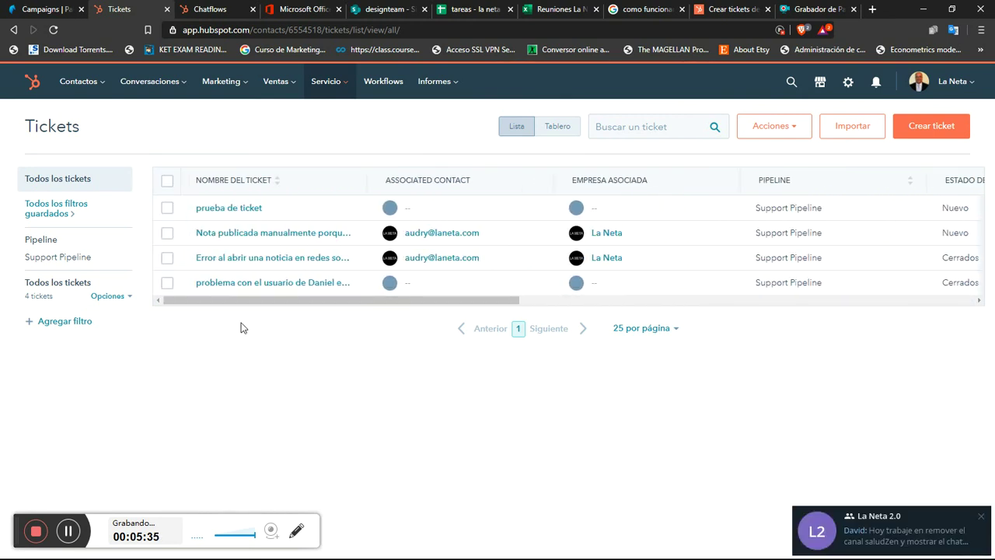